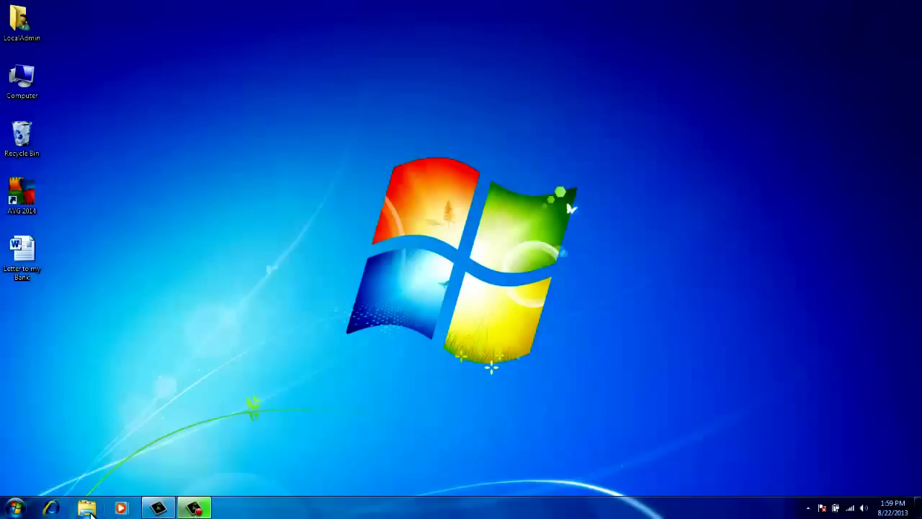
- In the Documents library, choose to permanently shred Bank Details.docx with AVG
left_click(90, 512)
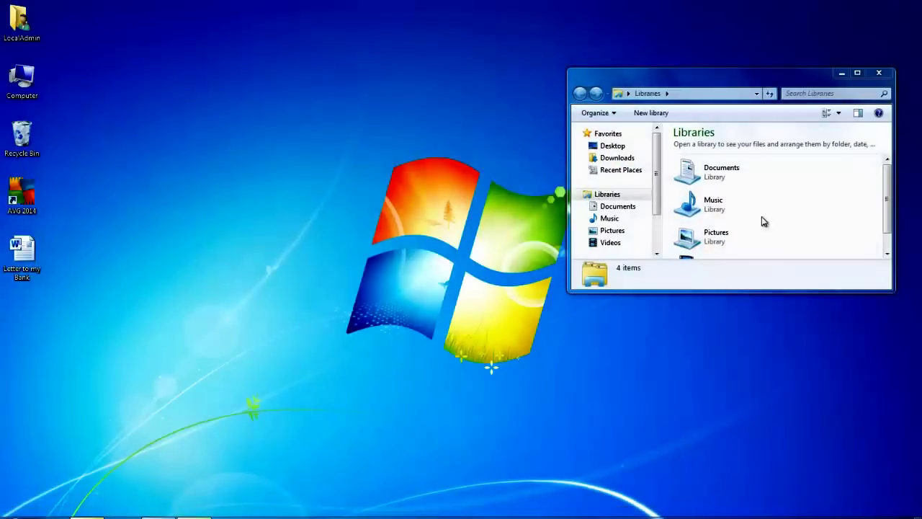
left_click(625, 208)
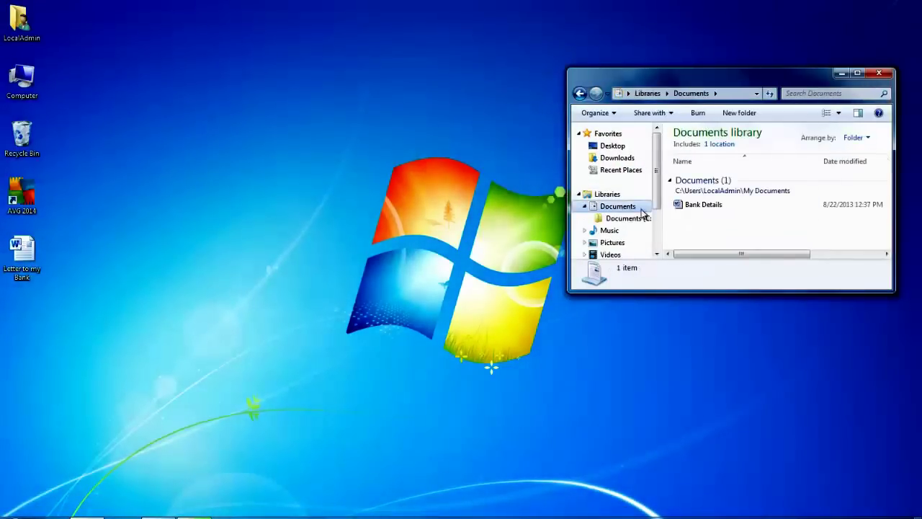
left_click(707, 207)
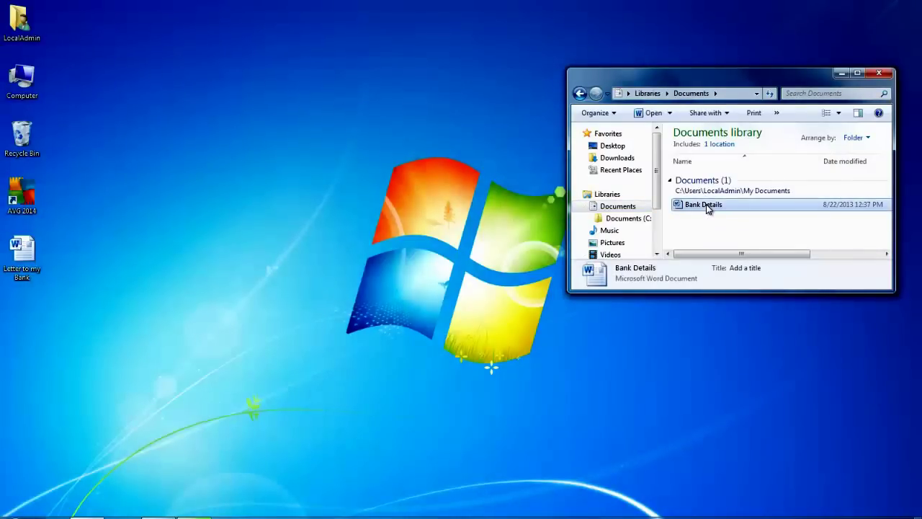
right_click(706, 204)
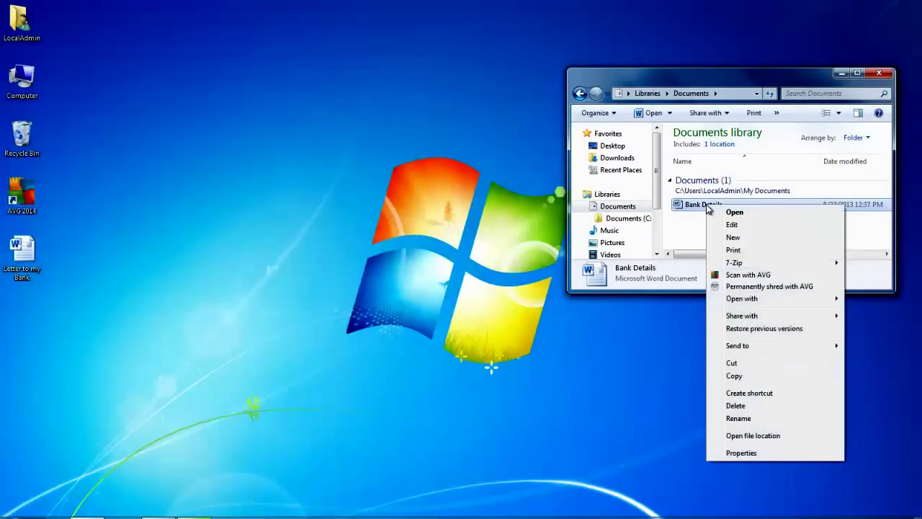
left_click(768, 288)
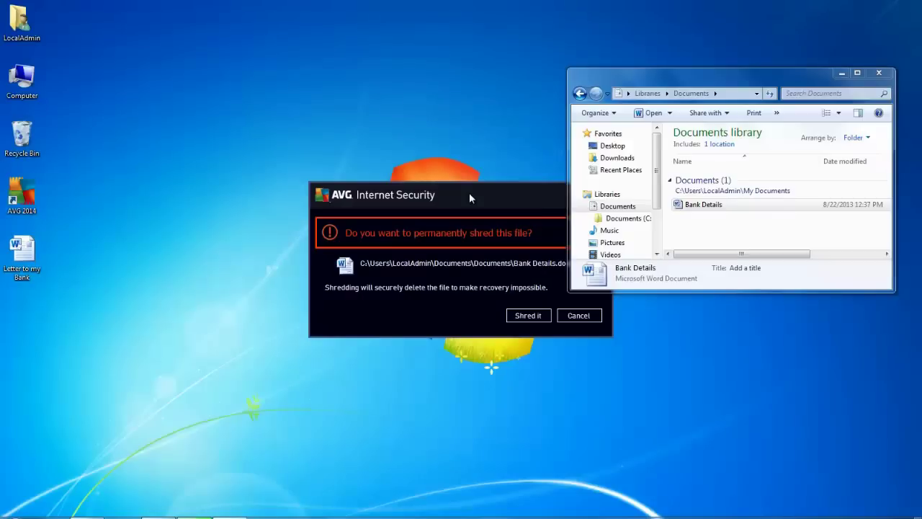
- Confirm shredding Bank Details and dismiss the shredding-complete message
left_click(532, 316)
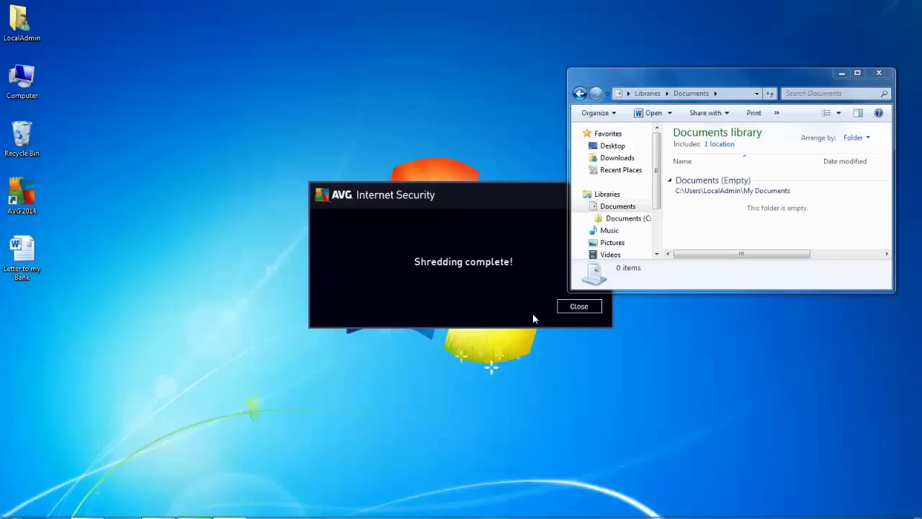
left_click(739, 209)
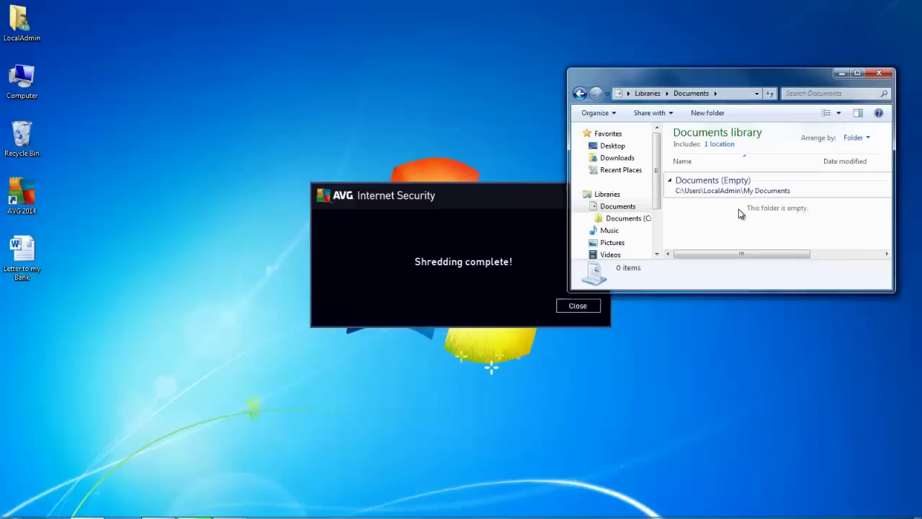
double_click(21, 137)
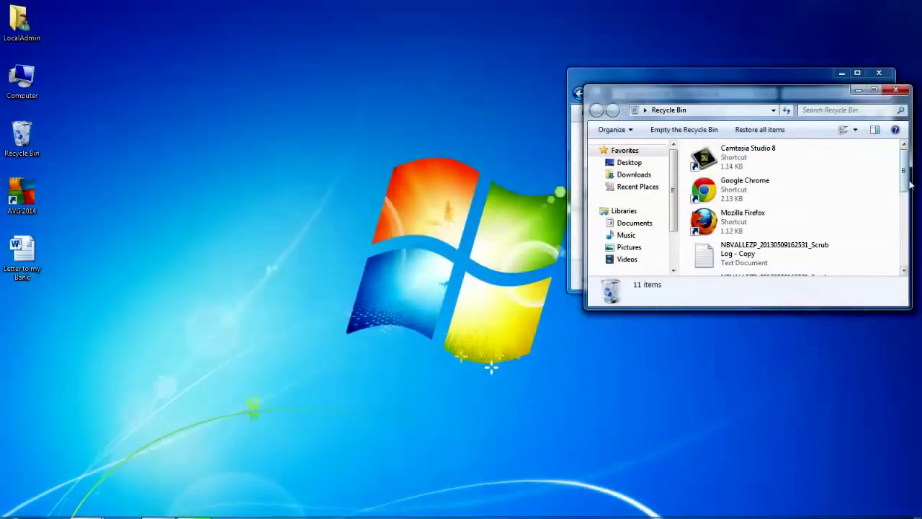
- Scroll through the Recycle Bin's items, then close the Recycle Bin and Documents windows
left_click_drag(904, 169, 906, 248)
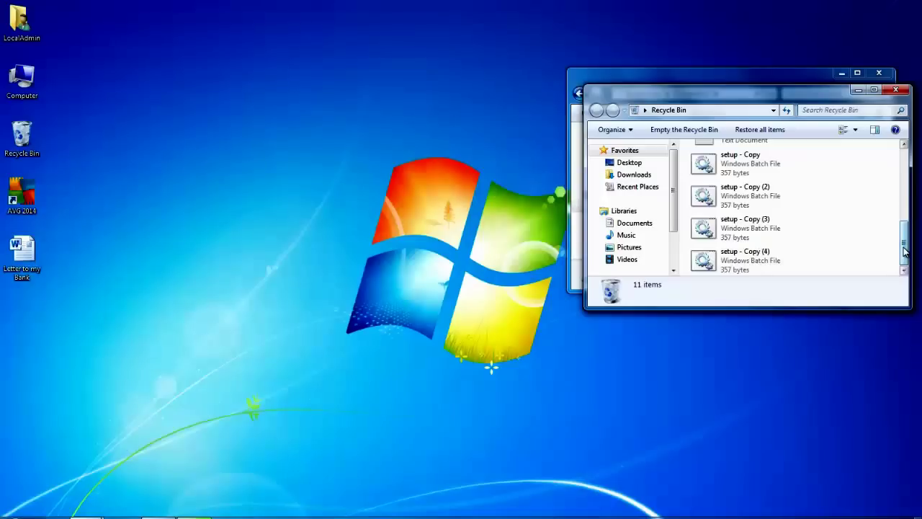
left_click(896, 92)
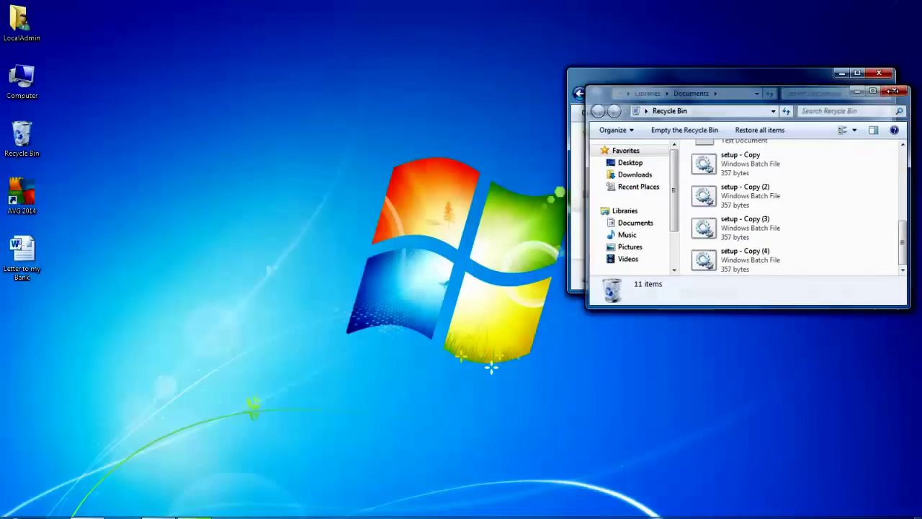
left_click(878, 75)
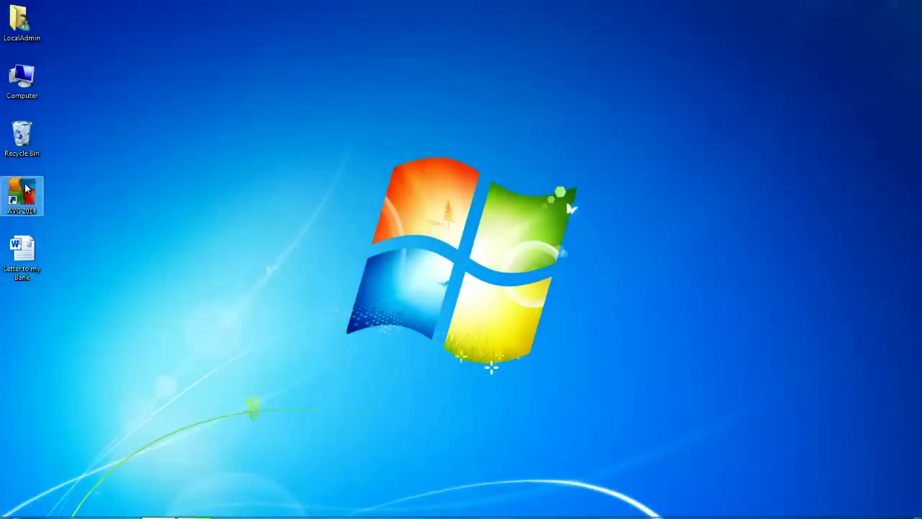
- Launch AVG Internet Security and start creating a new Data Safe from Computer protection
double_click(26, 189)
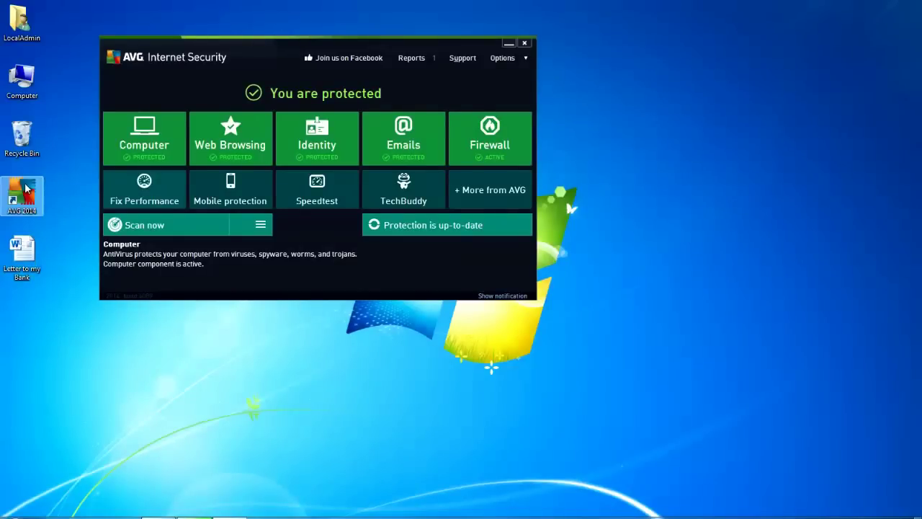
left_click(145, 137)
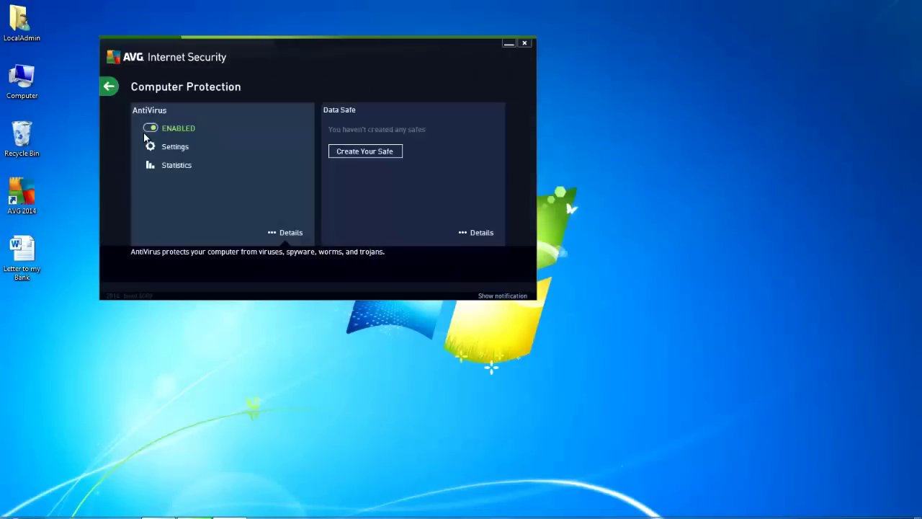
left_click(379, 152)
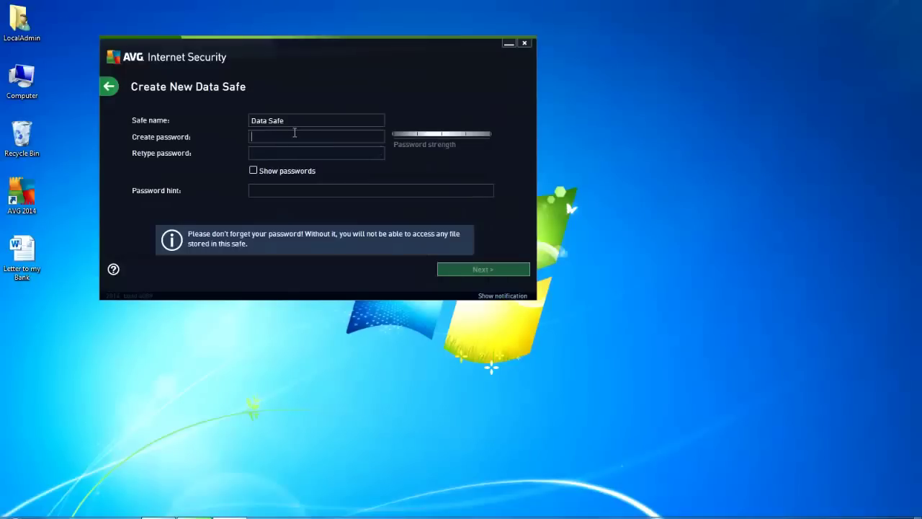
- Enter and confirm the Data Safe password, add a password hint, and continue
type("••••")
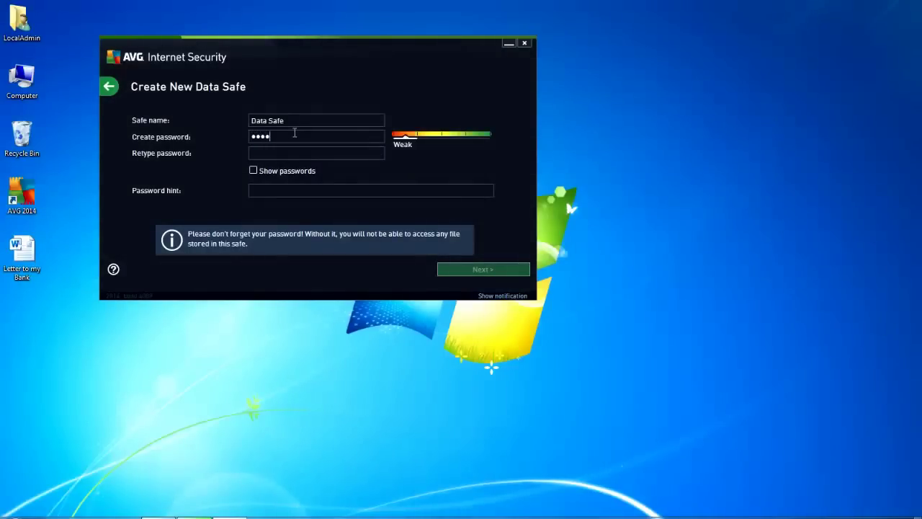
type("••••")
left_click(253, 171)
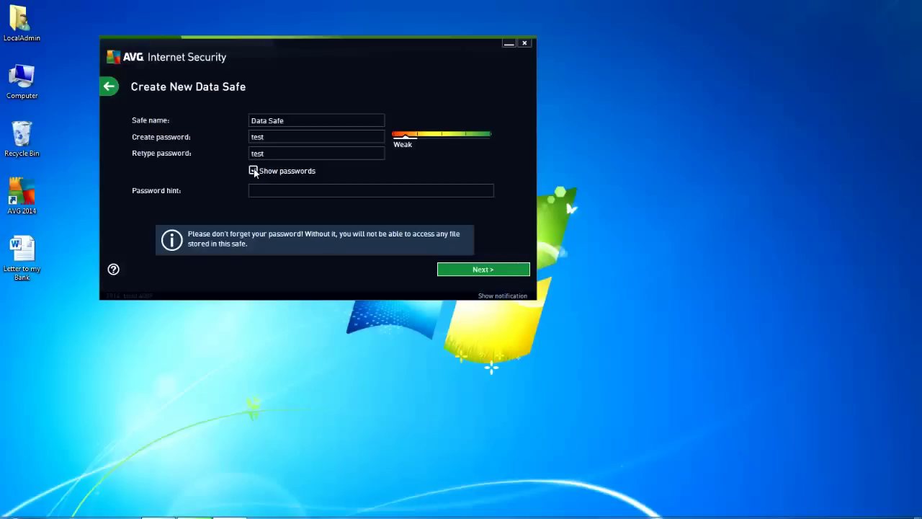
left_click(255, 172)
left_click(262, 188)
type("test")
left_click(486, 271)
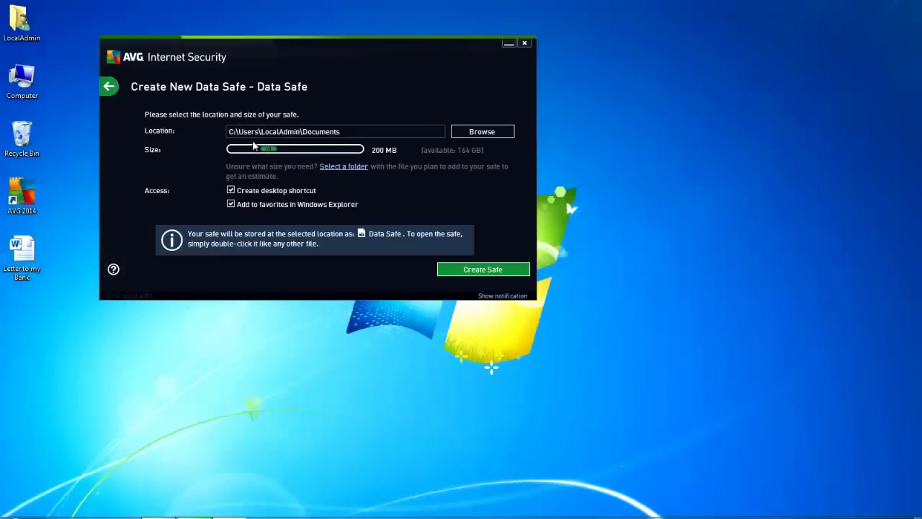
- Set the Data Safe size to 10 MB and create the safe
left_click_drag(267, 151, 232, 151)
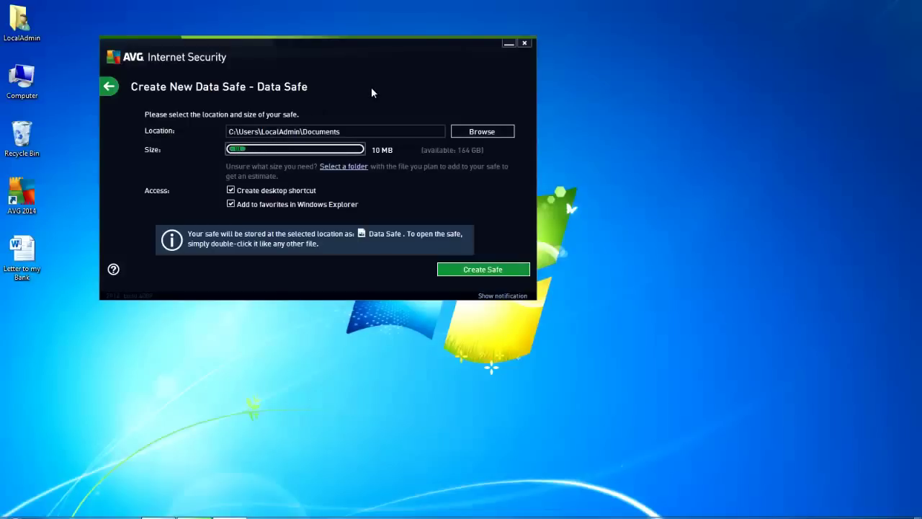
left_click(484, 270)
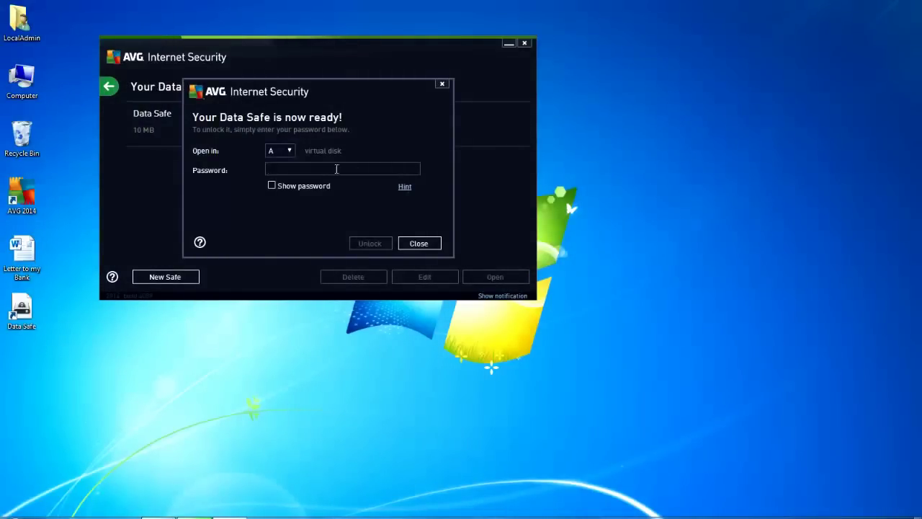
left_click(290, 150)
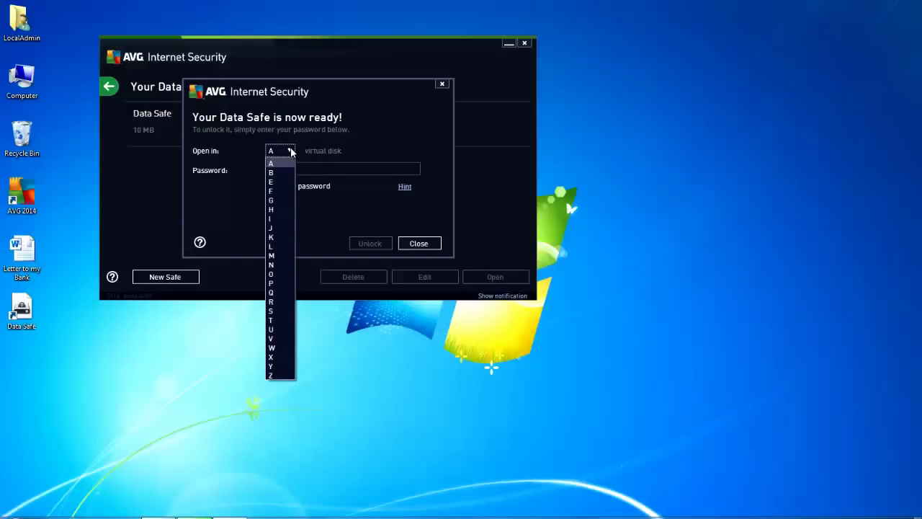
- Unlock the Data Safe as drive S: with its password and open its contents
left_click(281, 311)
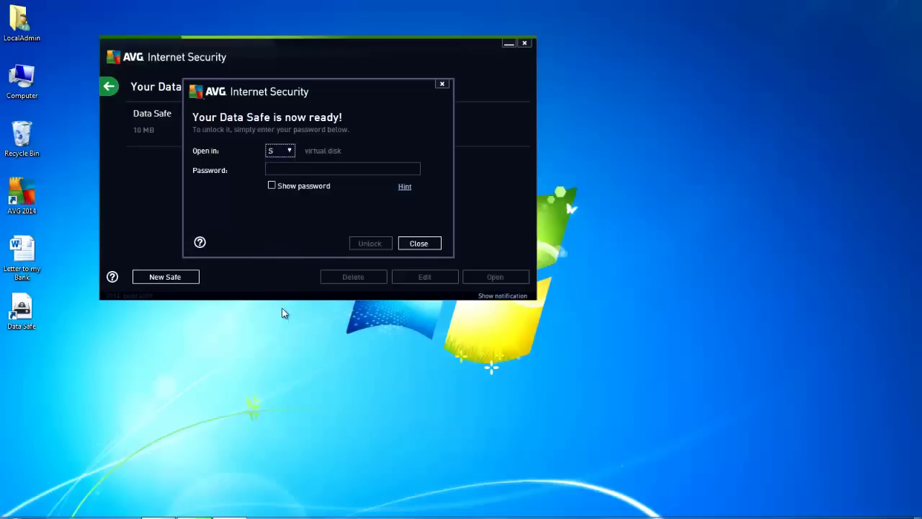
left_click(286, 170)
type("test")
left_click(377, 246)
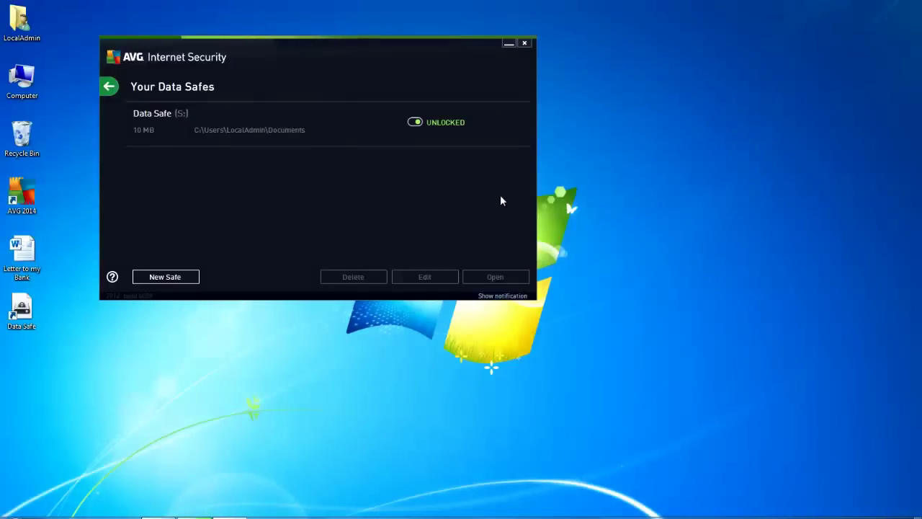
left_click(303, 120)
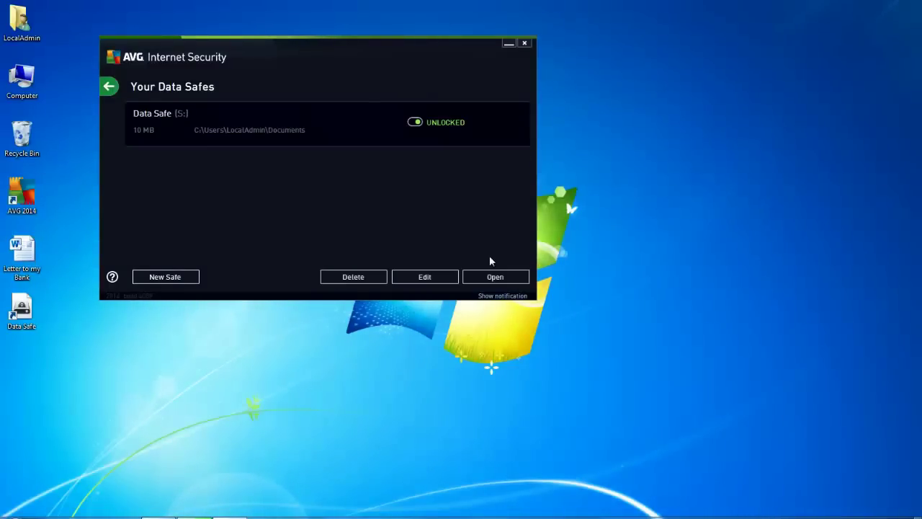
left_click(496, 278)
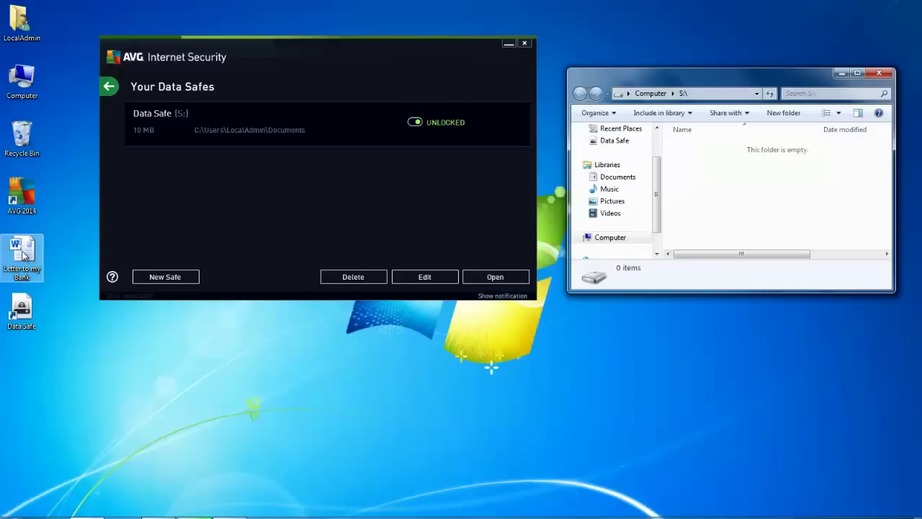
- Move Letter to my Bank from the desktop into drive S:, then close that window
left_click_drag(23, 253, 770, 198)
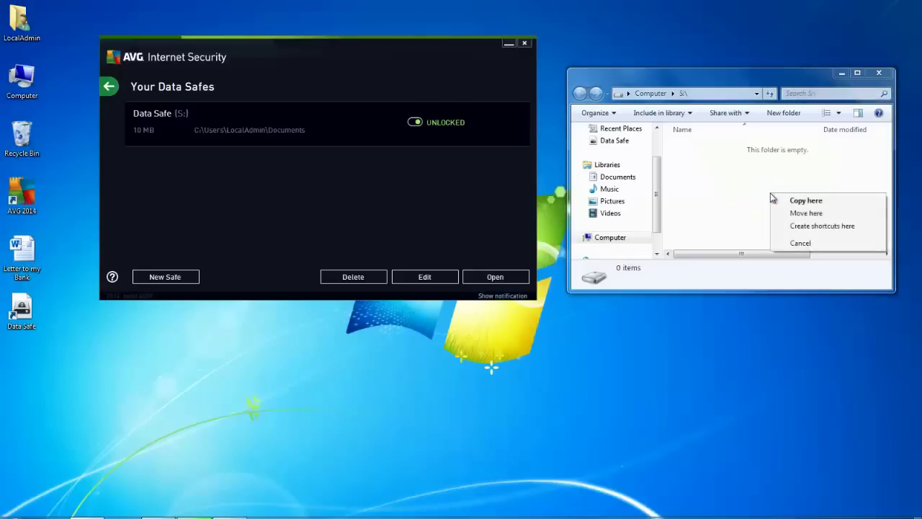
left_click(804, 213)
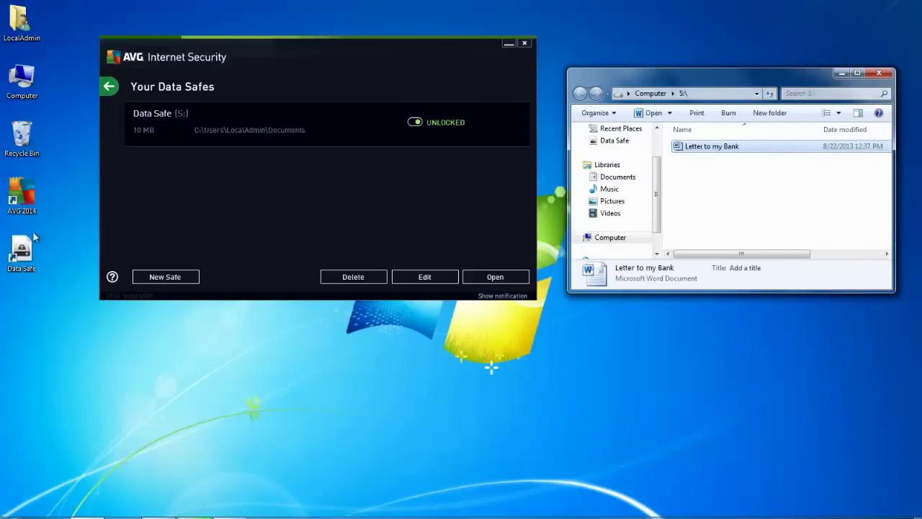
left_click(874, 75)
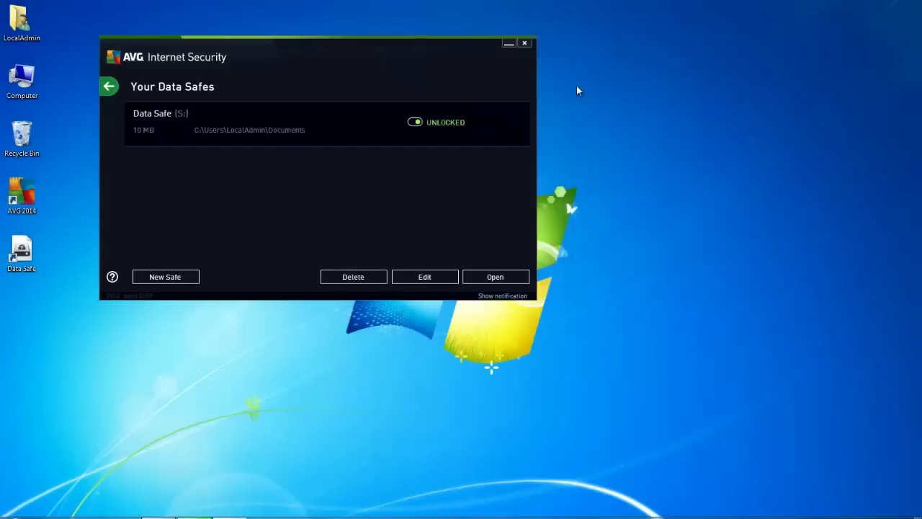
- Lock the Data Safe, then unlock it again as S: by entering its password
left_click(417, 123)
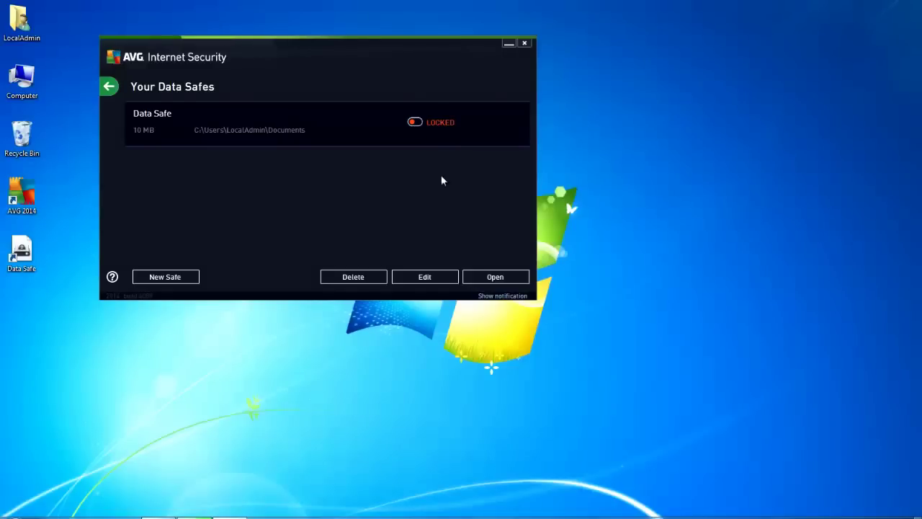
left_click(498, 277)
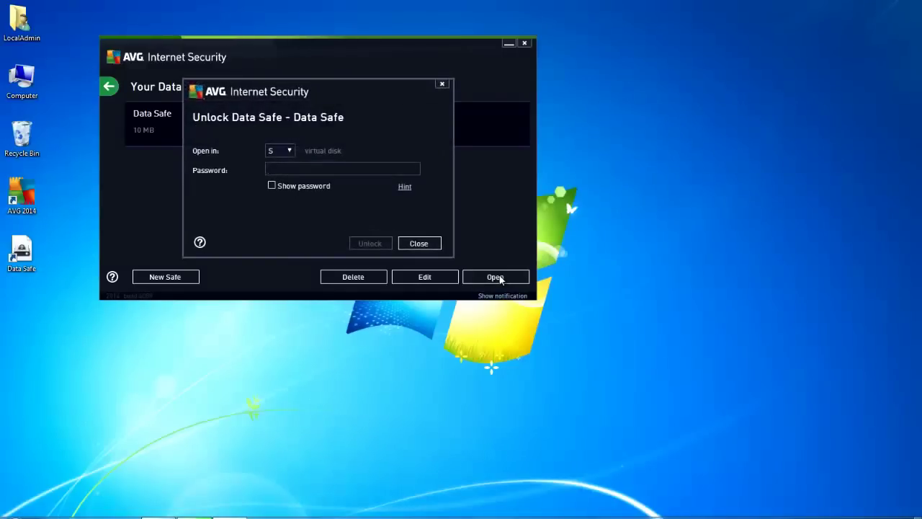
type("1234")
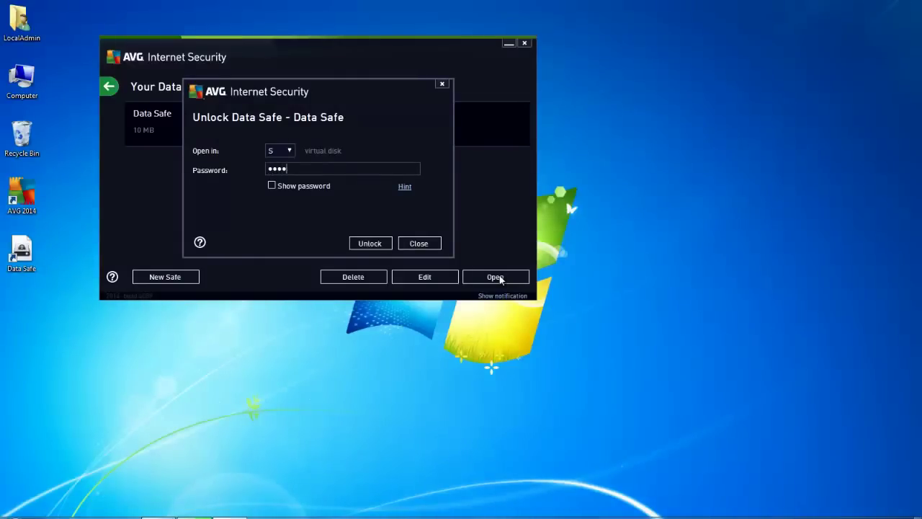
key("Return")
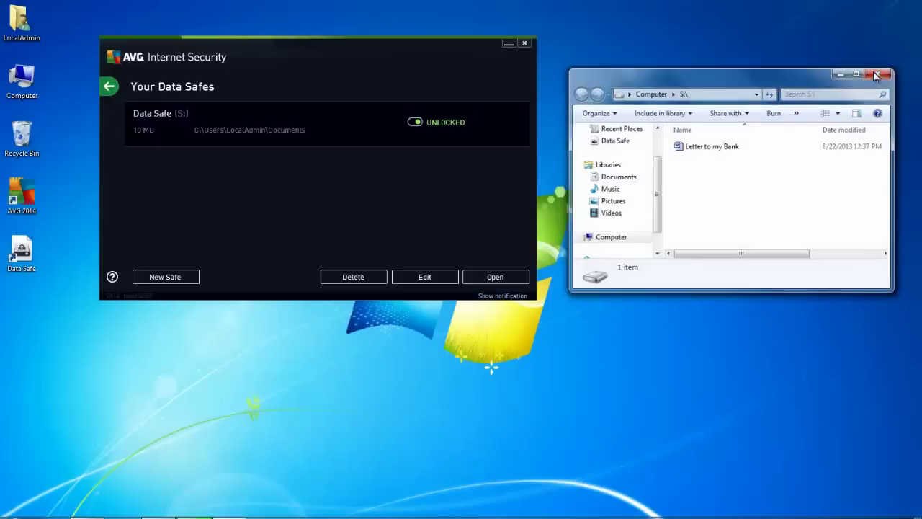
- Close the Explorer window showing drive S:
left_click(877, 73)
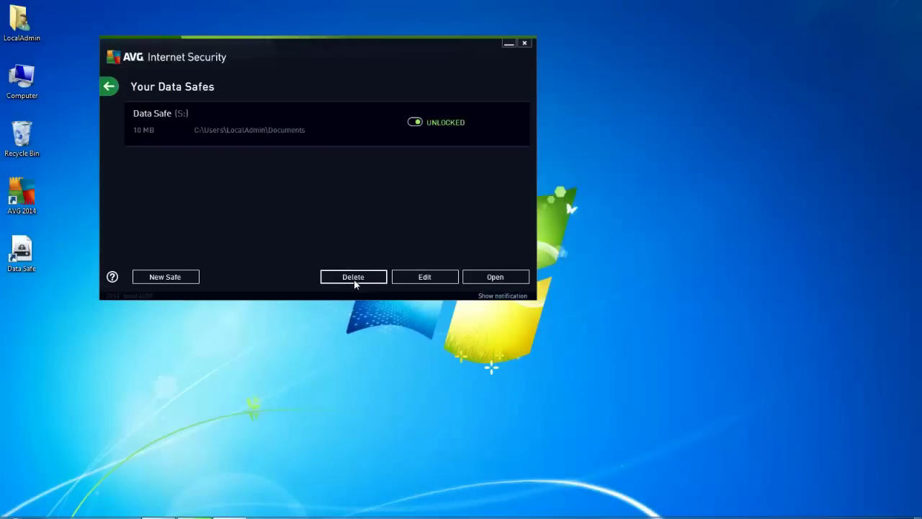